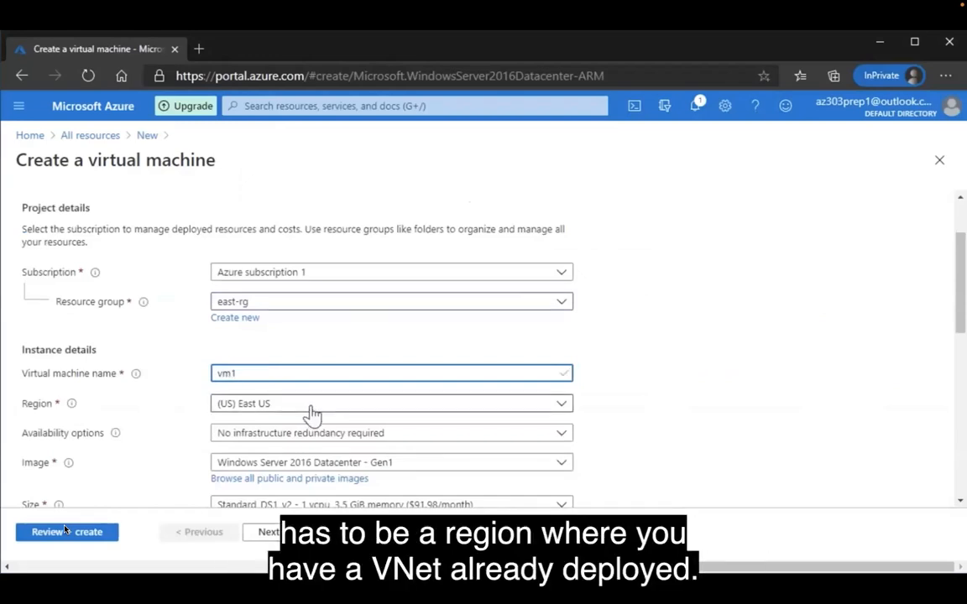
Review the operating system images available for the virtual machine.
scroll(312, 413, down, 1)
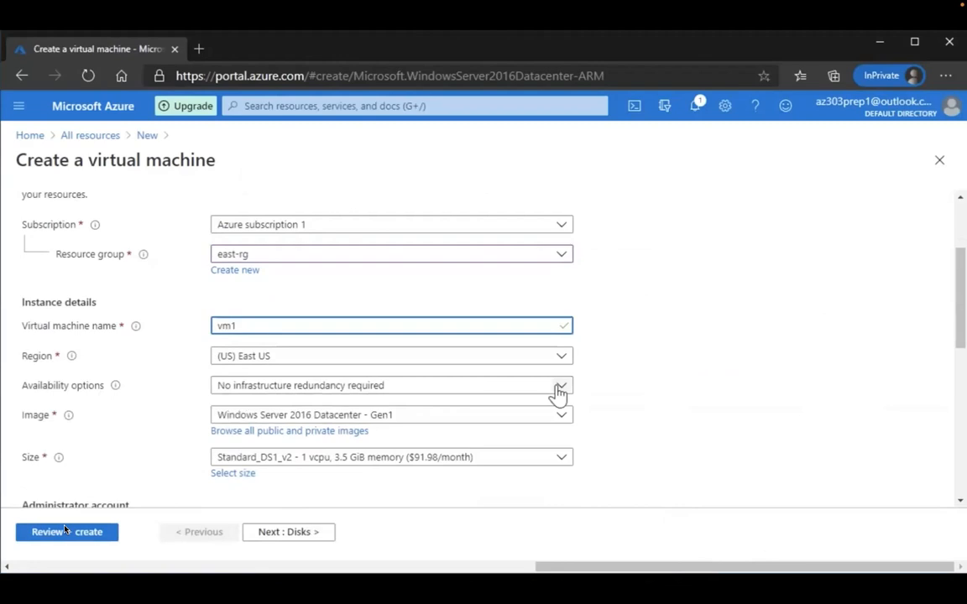
click(432, 426)
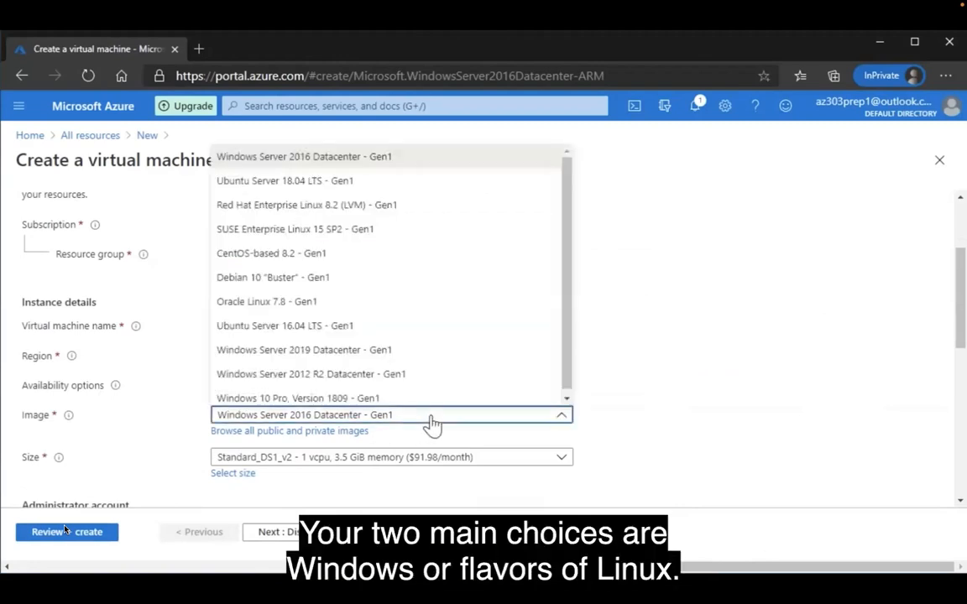
click(622, 418)
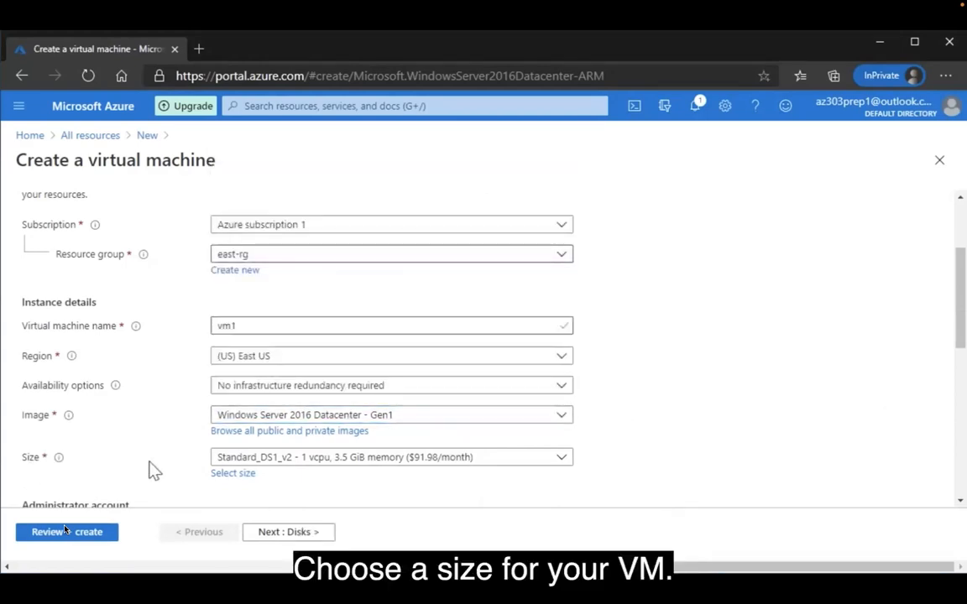
Open the full list of VM sizes and examine their number, specifications and monthly cost.
click(467, 465)
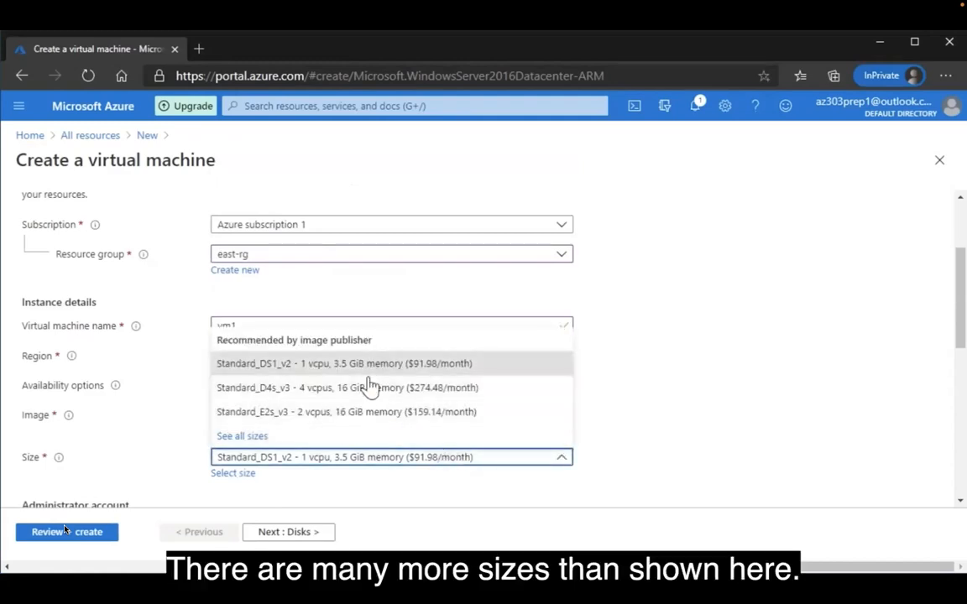
click(240, 438)
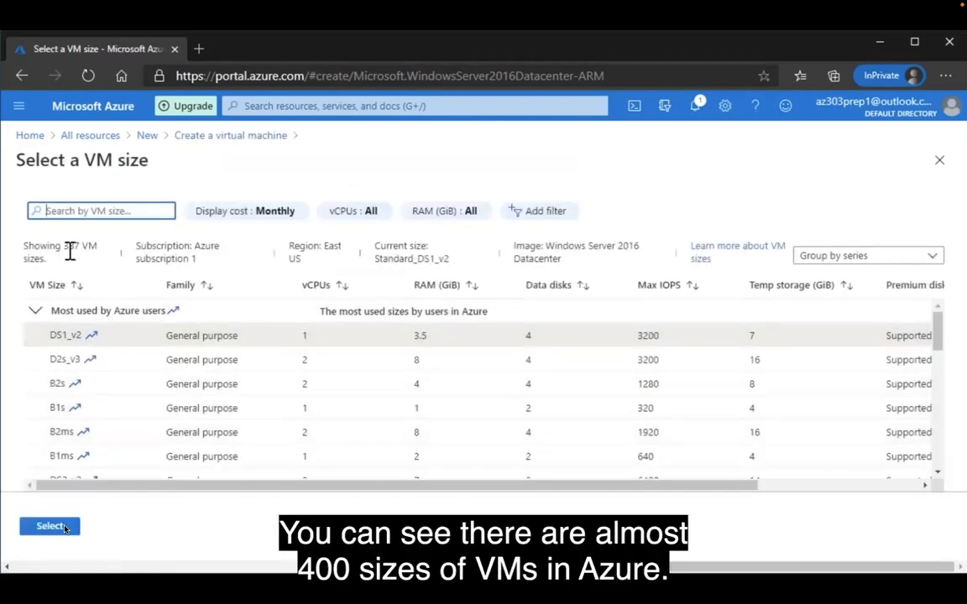
double_click(71, 246)
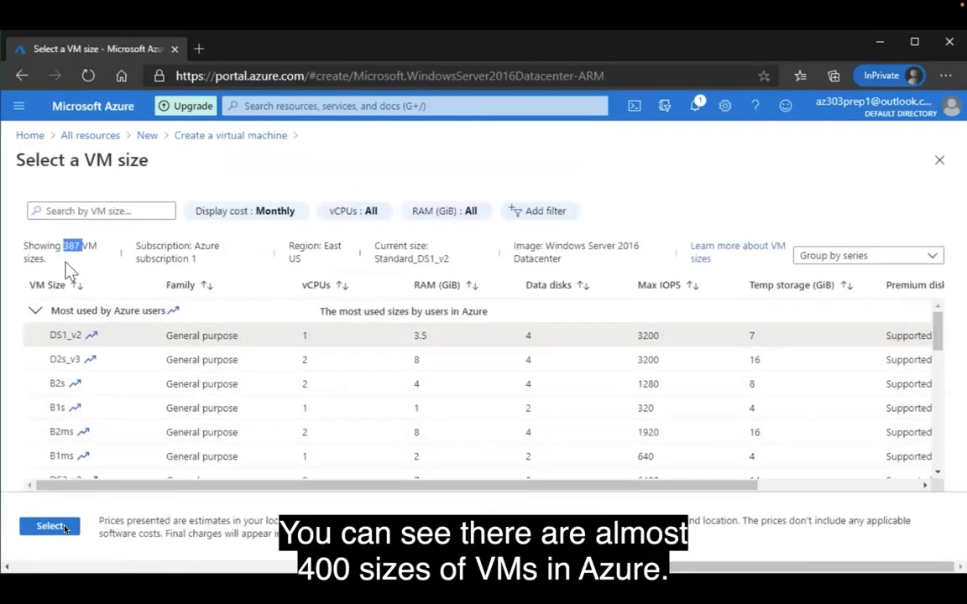
click(71, 266)
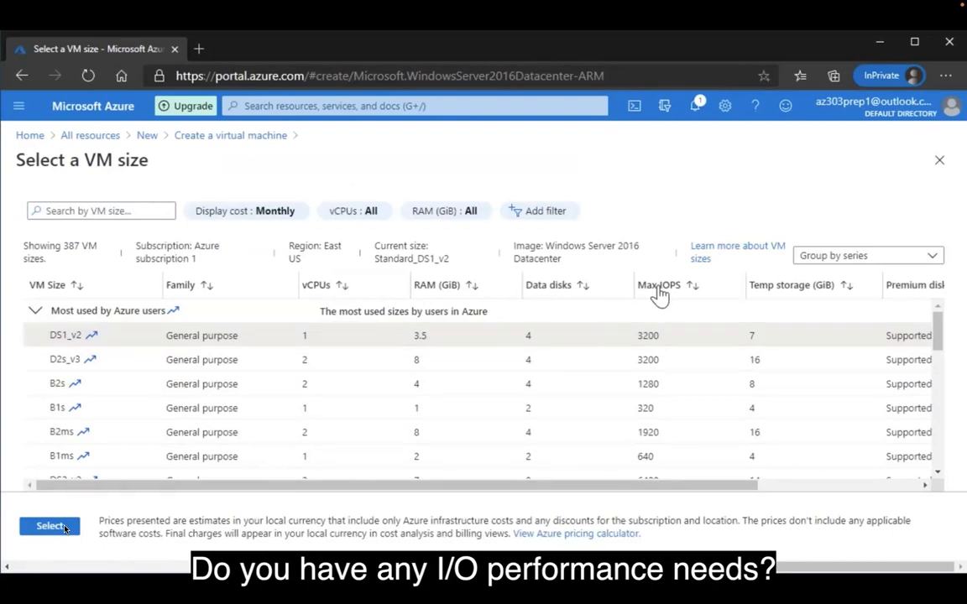
drag(662, 485, 852, 497)
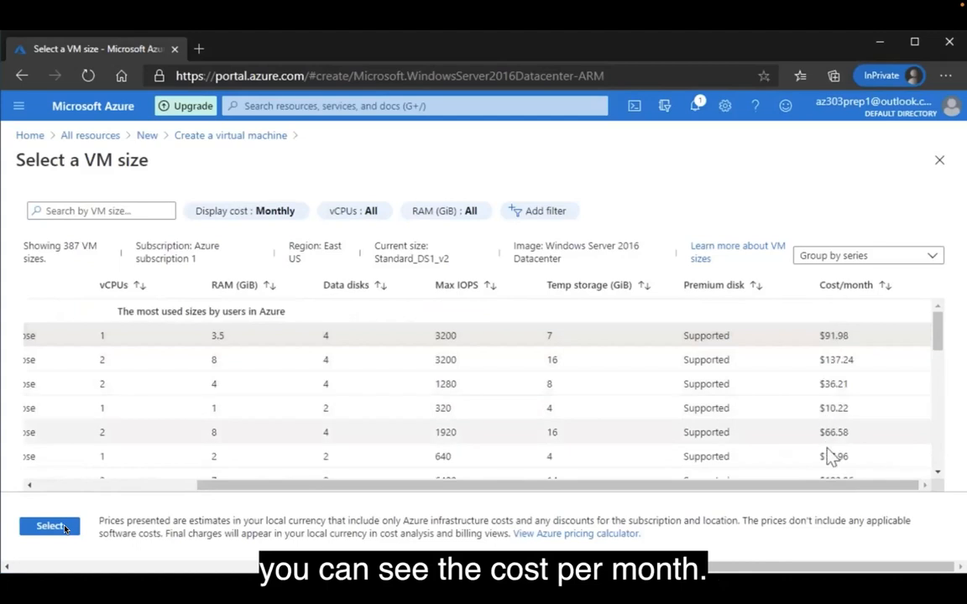
scroll(303, 390, left, 5)
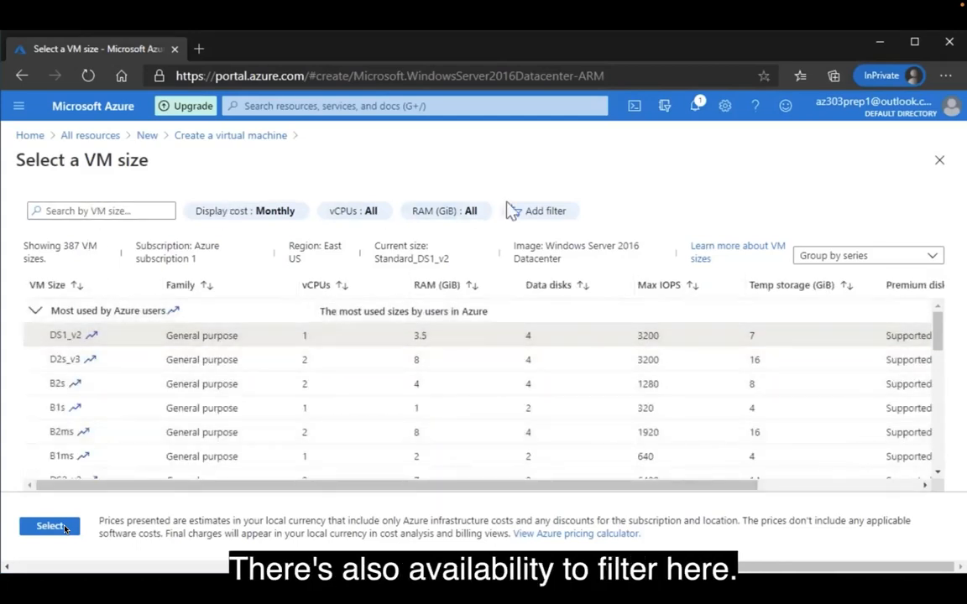
Try a Family filter with General purpose on the VM size list, remove it and leave the list without selecting a size.
click(557, 217)
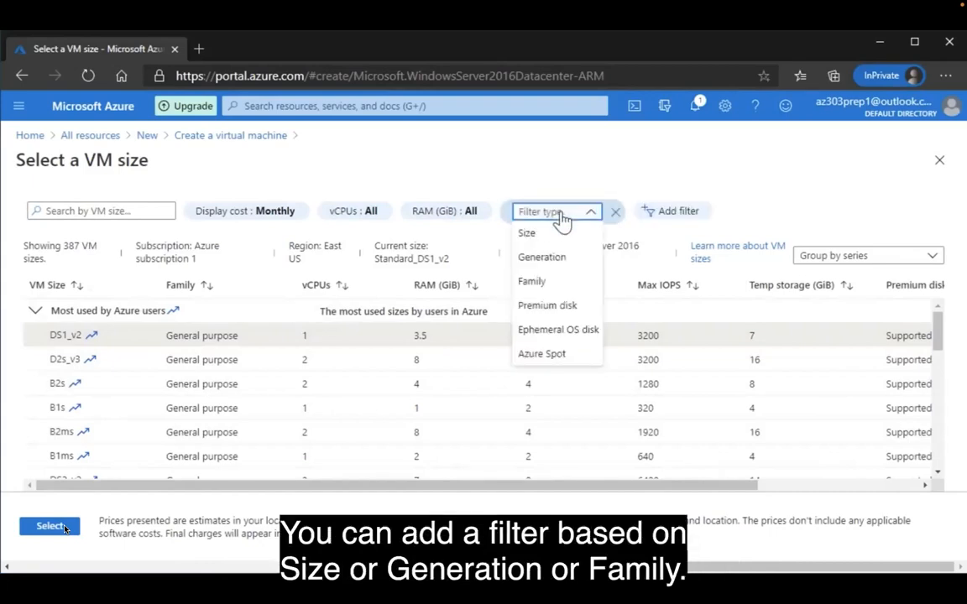
click(533, 285)
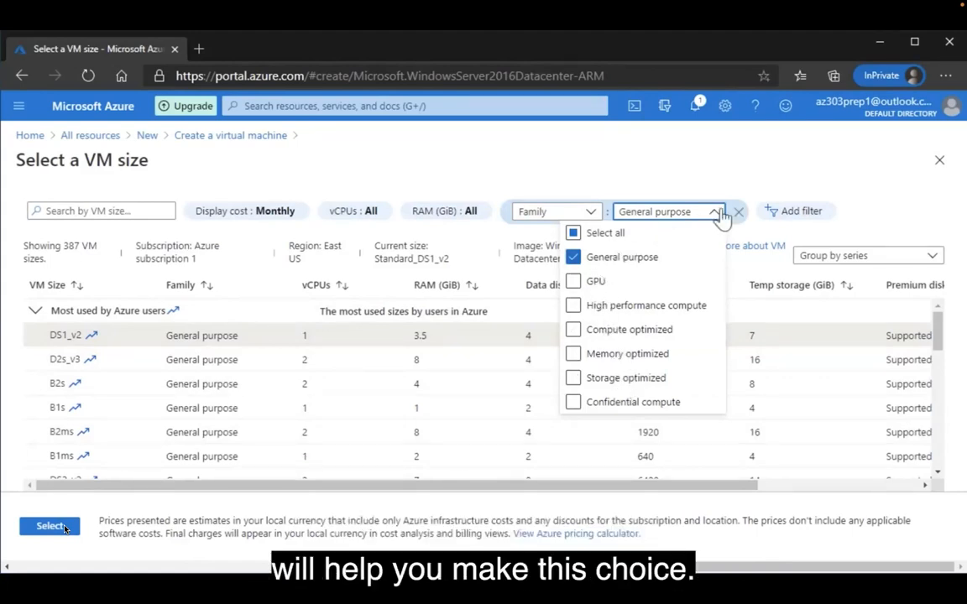
click(744, 214)
click(742, 213)
click(939, 159)
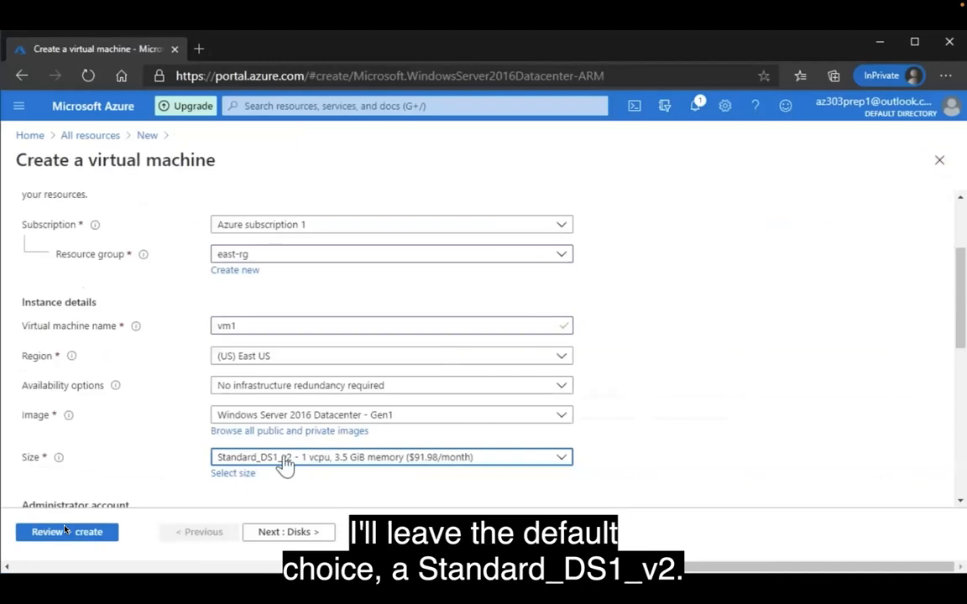
Fill in the administrator account with the username azureadmin and enter and confirm the account password.
scroll(276, 467, down, 2)
click(238, 386)
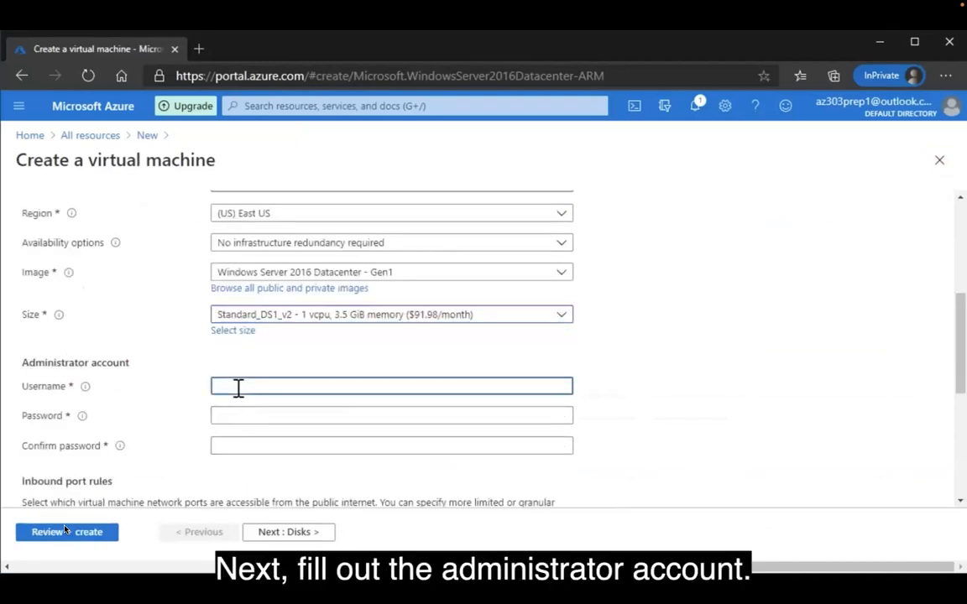
text(azureadmin)
key(Tab)
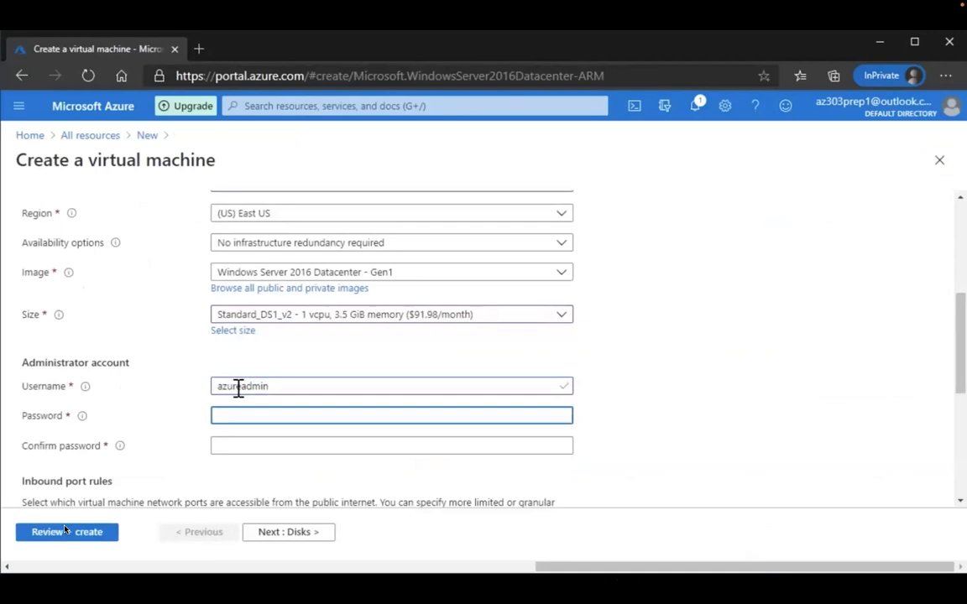
text(•••••••••••••)
key(Tab)
text(•••••••••••••)
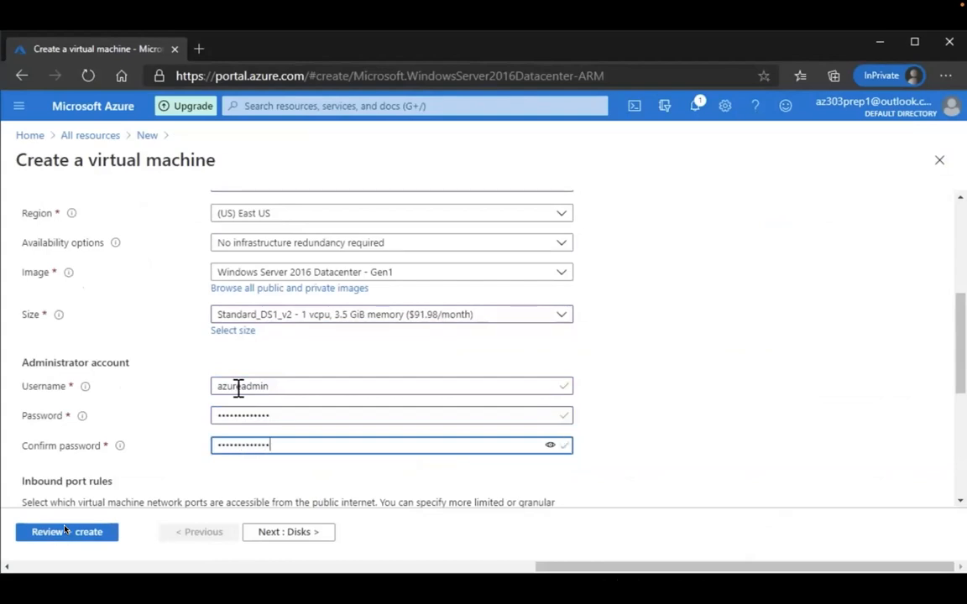
Review the selectable inbound ports and set the public inbound ports to None.
scroll(238, 388, down, 3)
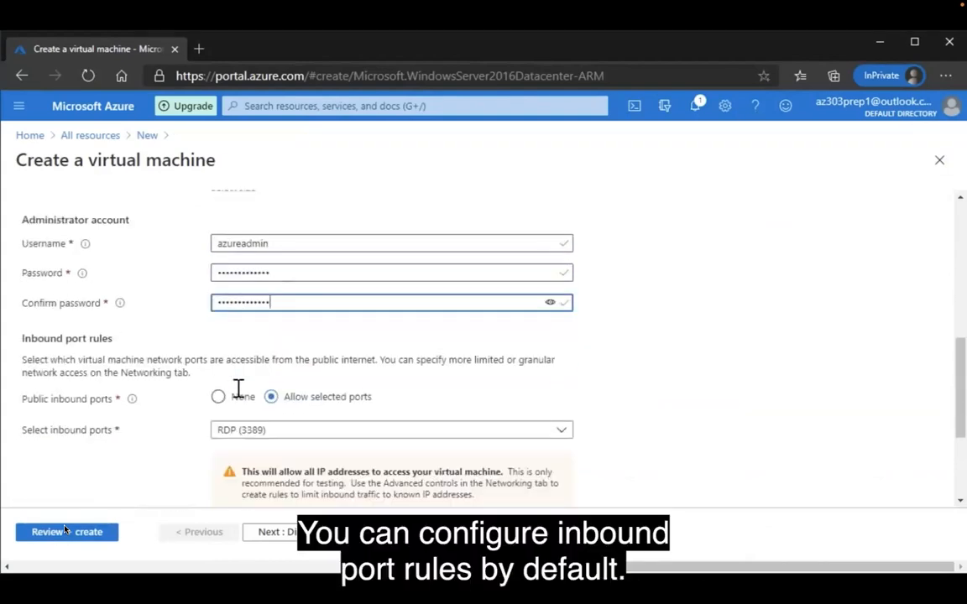
click(251, 443)
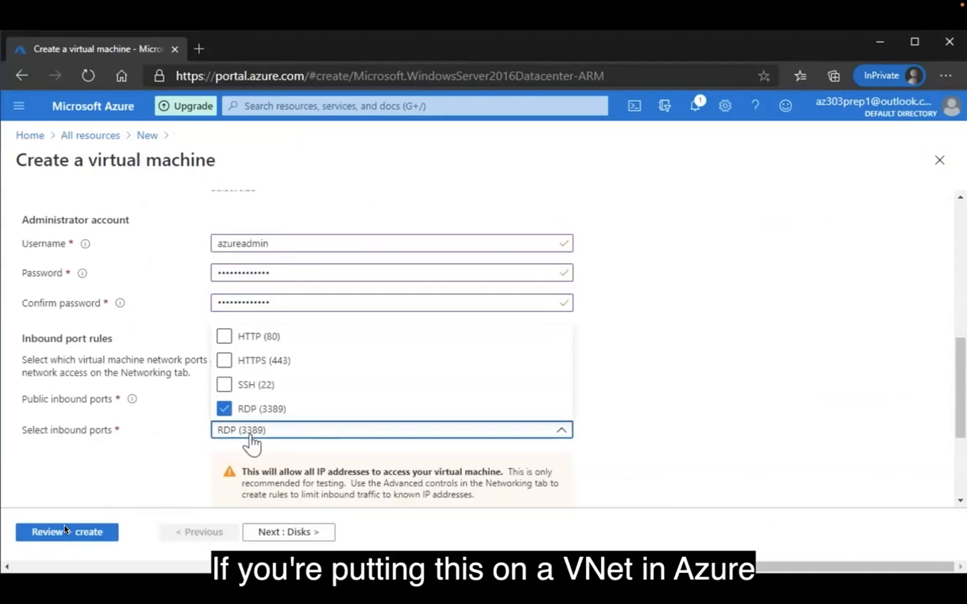
click(251, 443)
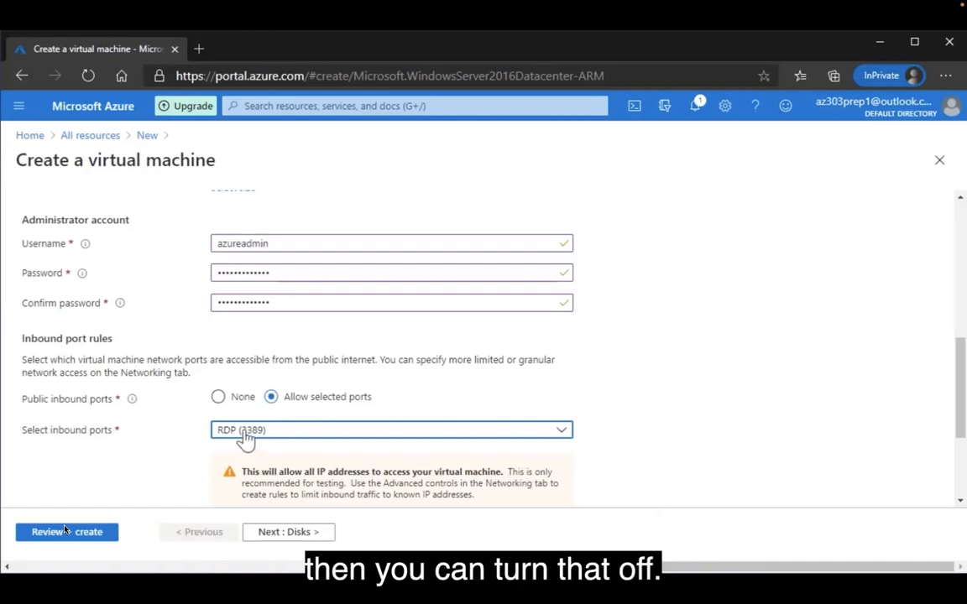
click(218, 398)
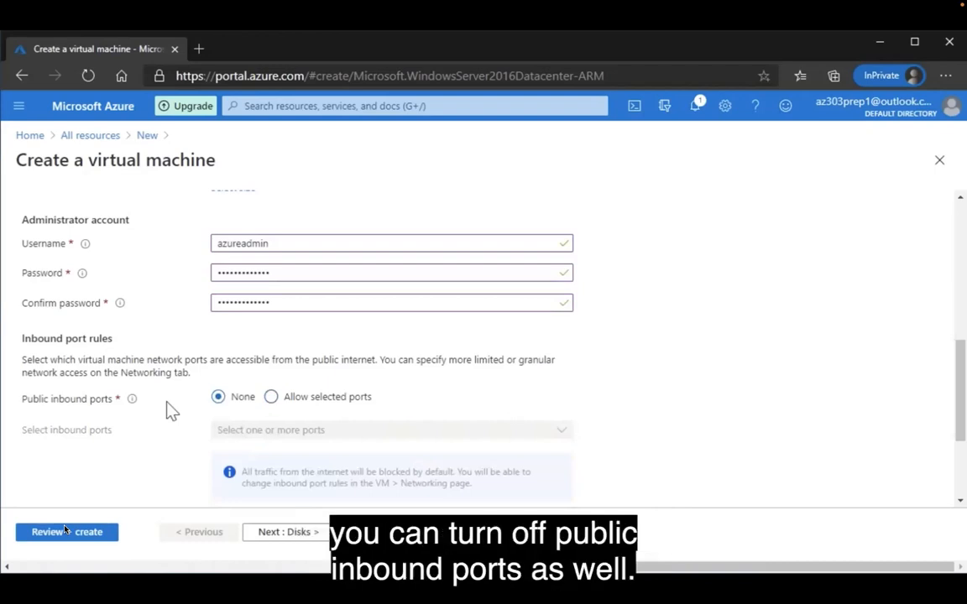
scroll(168, 409, down, 1)
scroll(172, 411, down, 1)
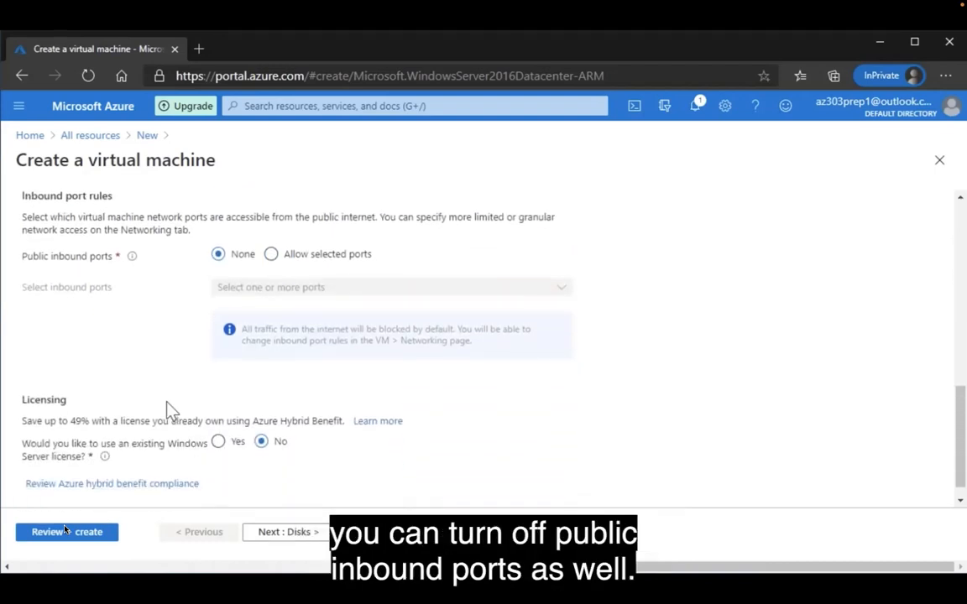
Proceed to the disk settings, keeping Premium SSD as OS disk type and the default encryption at-rest with a platform-managed key.
click(293, 537)
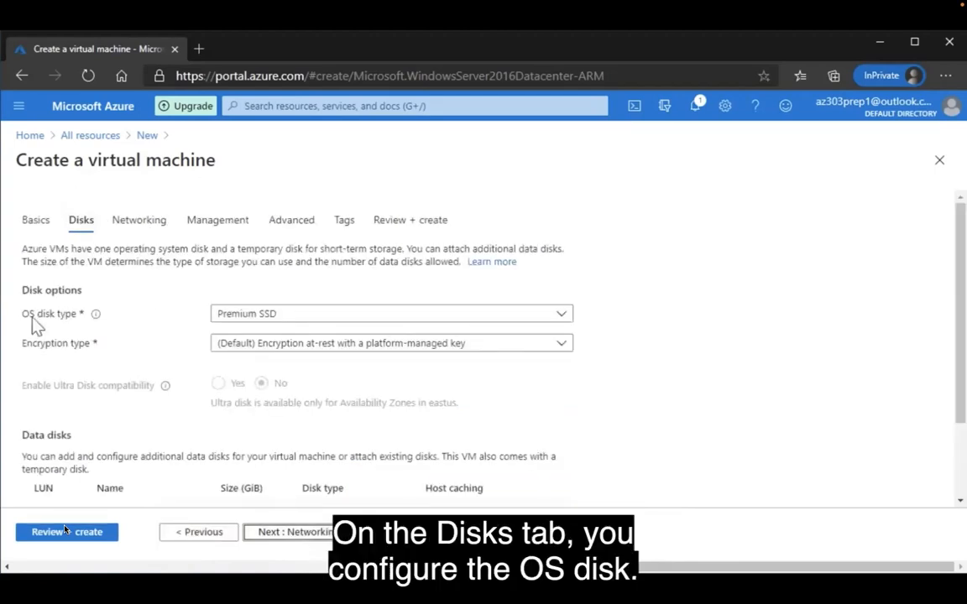
click(306, 323)
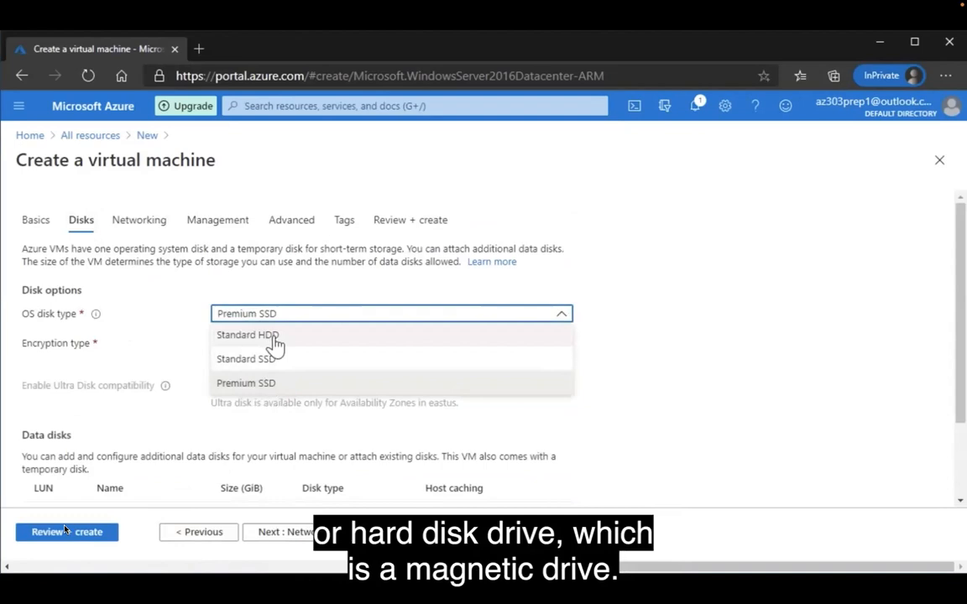
click(304, 319)
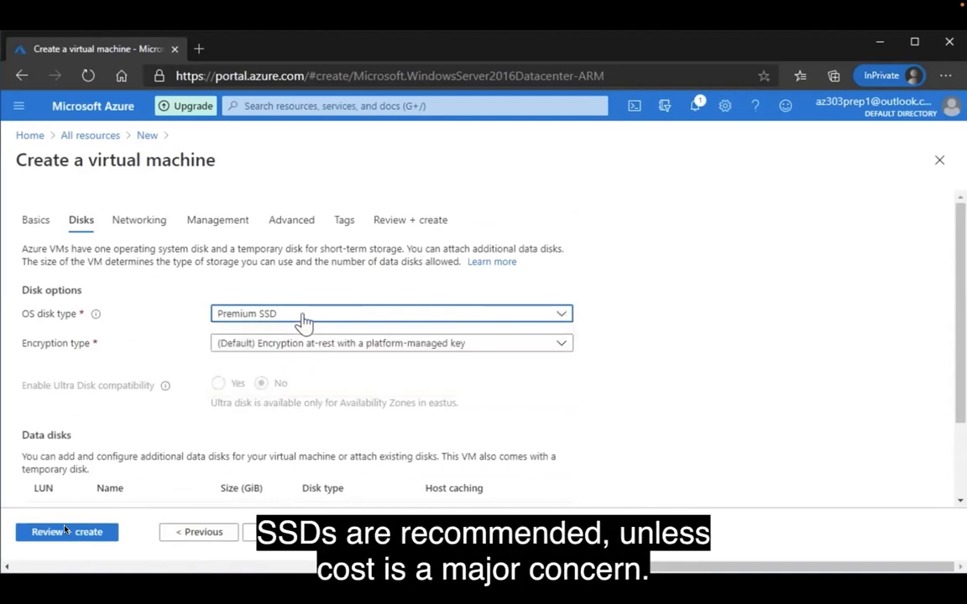
click(310, 346)
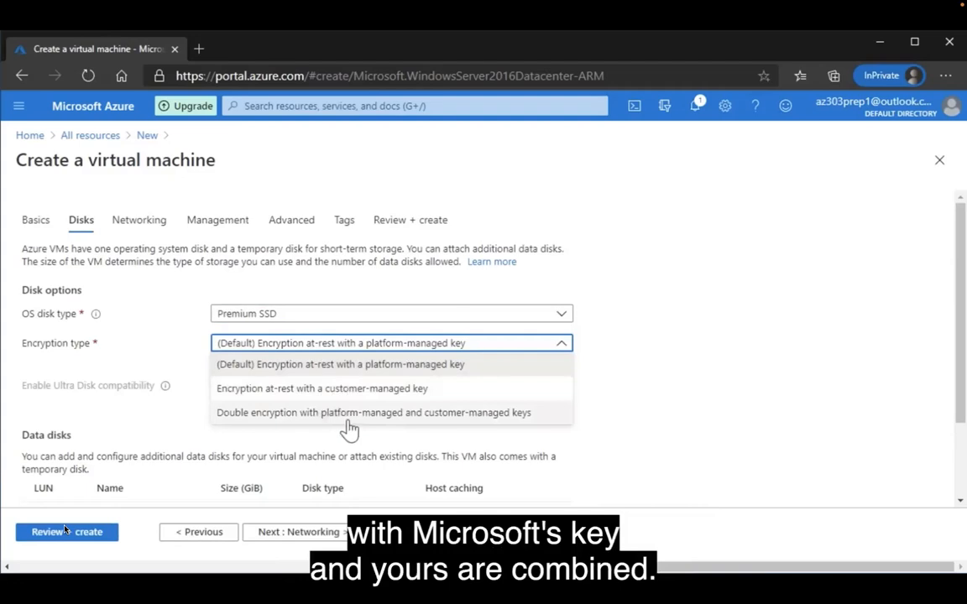
click(376, 353)
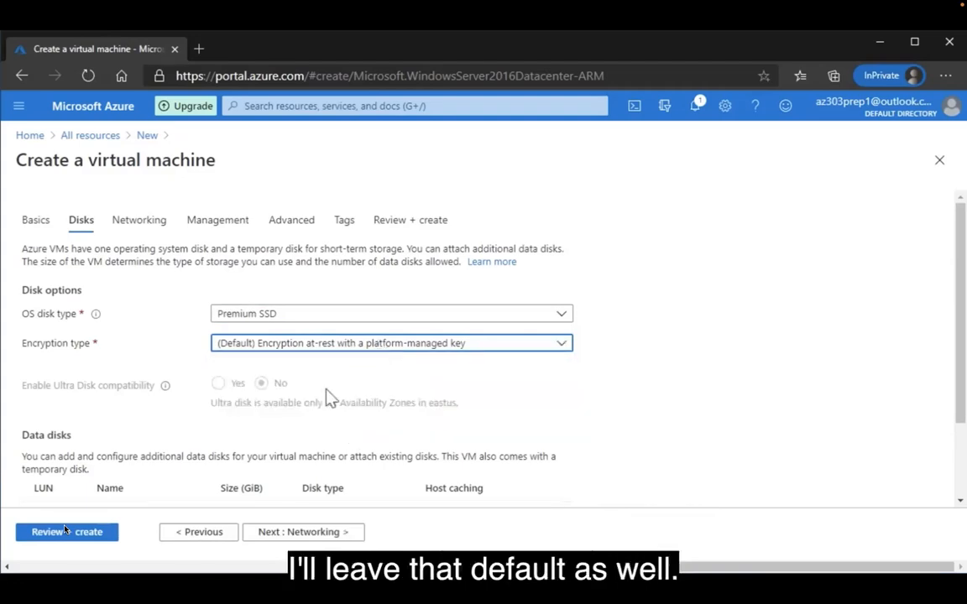
scroll(328, 395, down, 2)
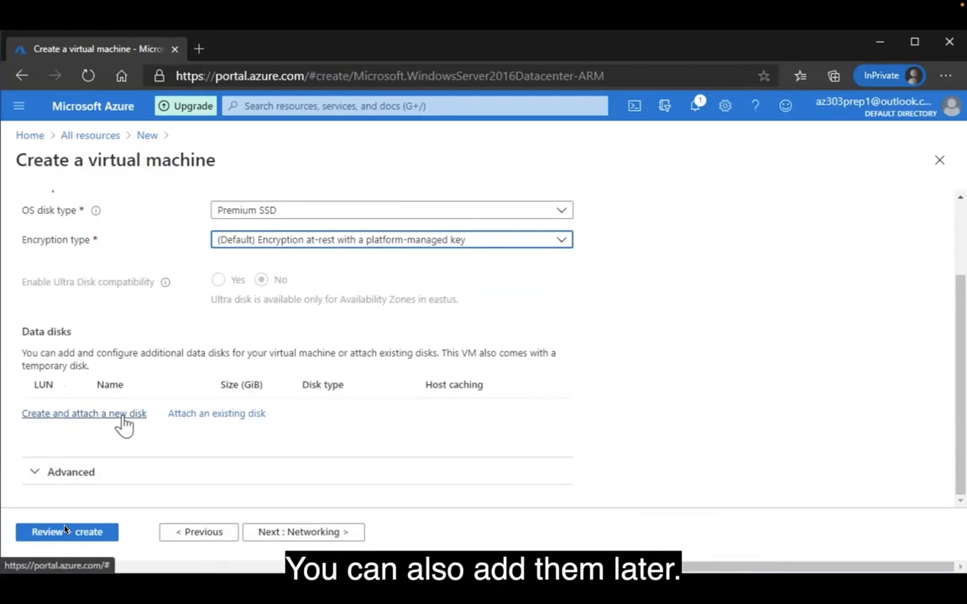
Proceed to the networking settings, choose vnet-east as the virtual network and set the public IP to None.
click(328, 535)
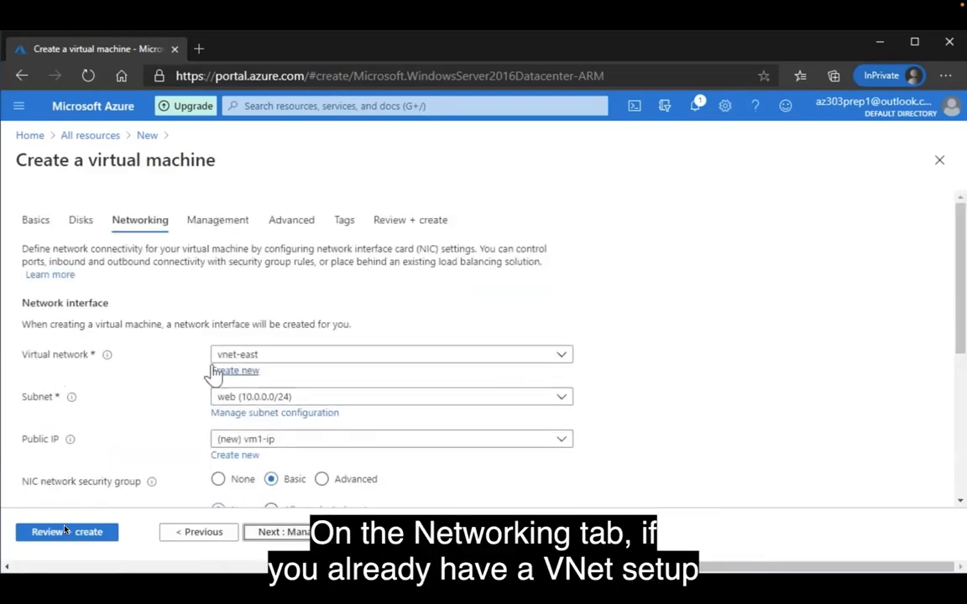
click(273, 361)
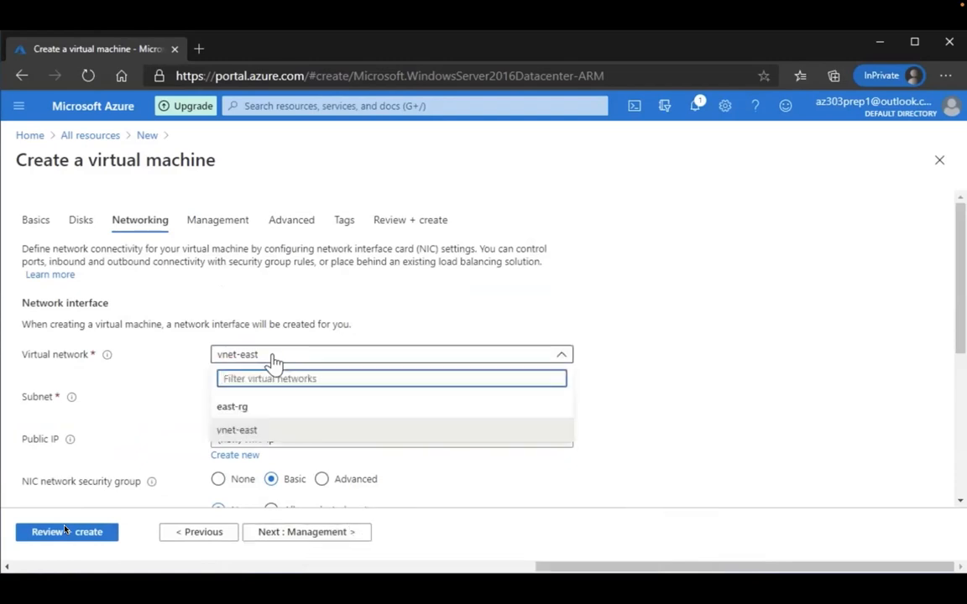
click(238, 436)
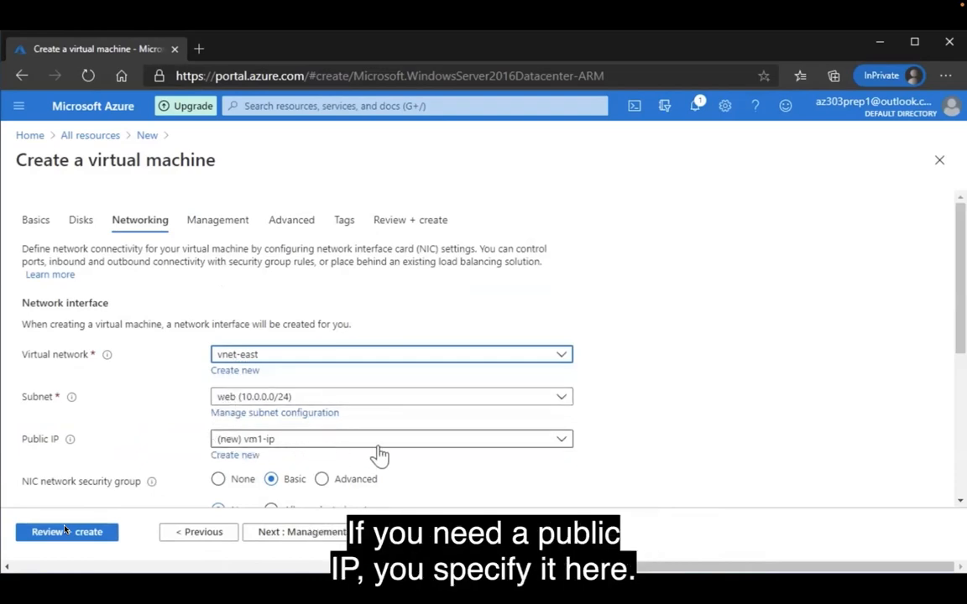
scroll(401, 445, down, 2)
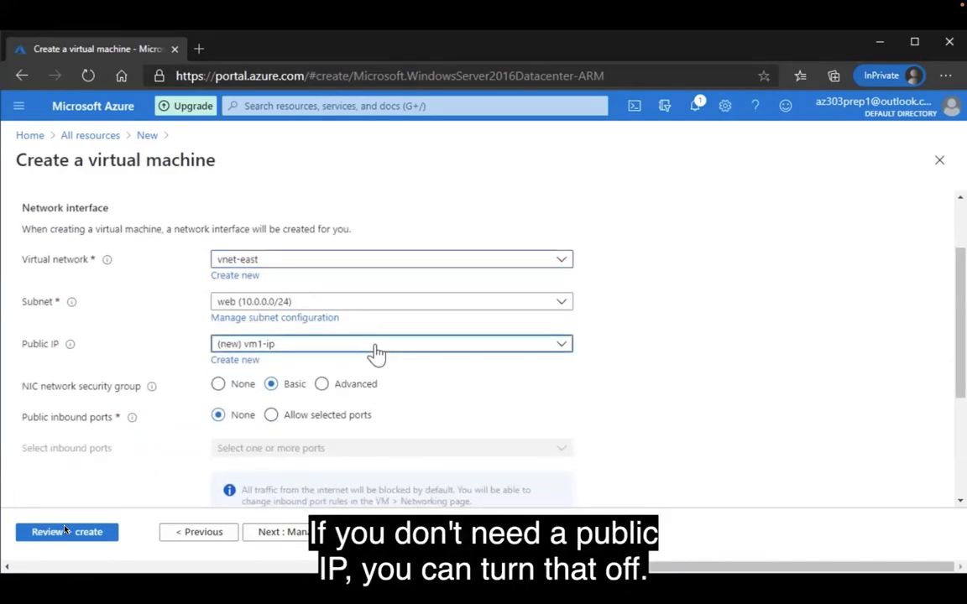
click(375, 351)
click(359, 391)
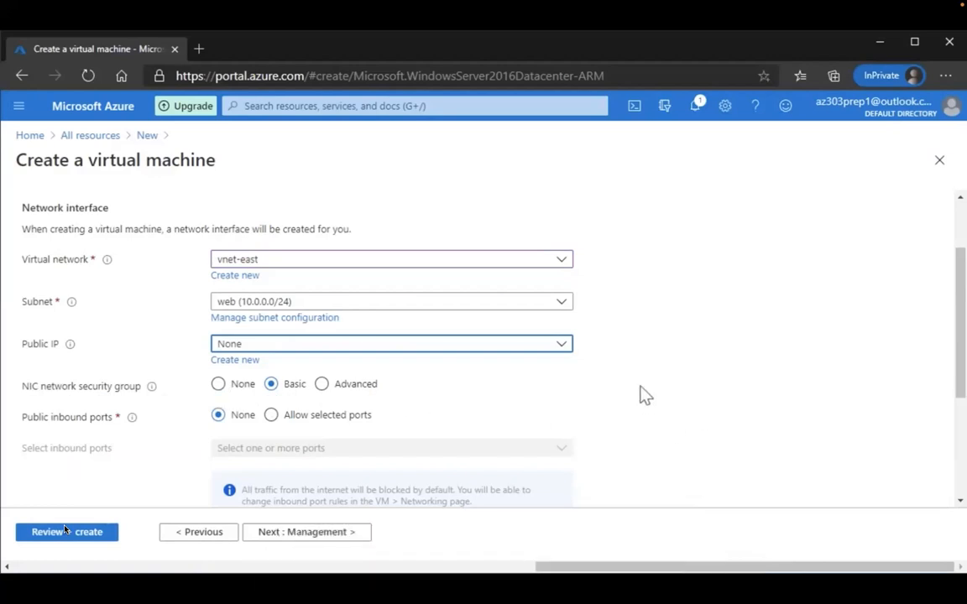
scroll(645, 395, down, 2)
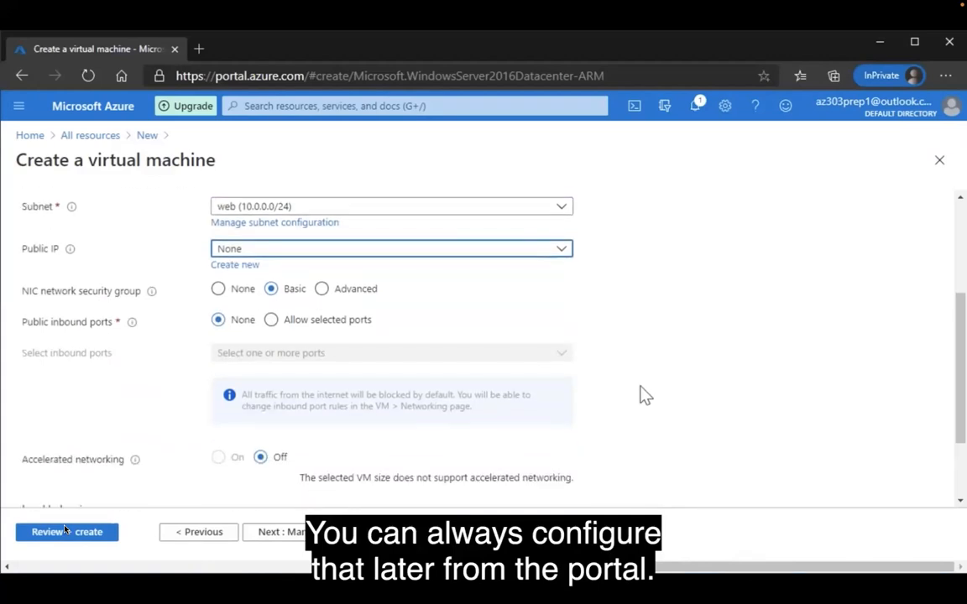
scroll(644, 395, down, 1)
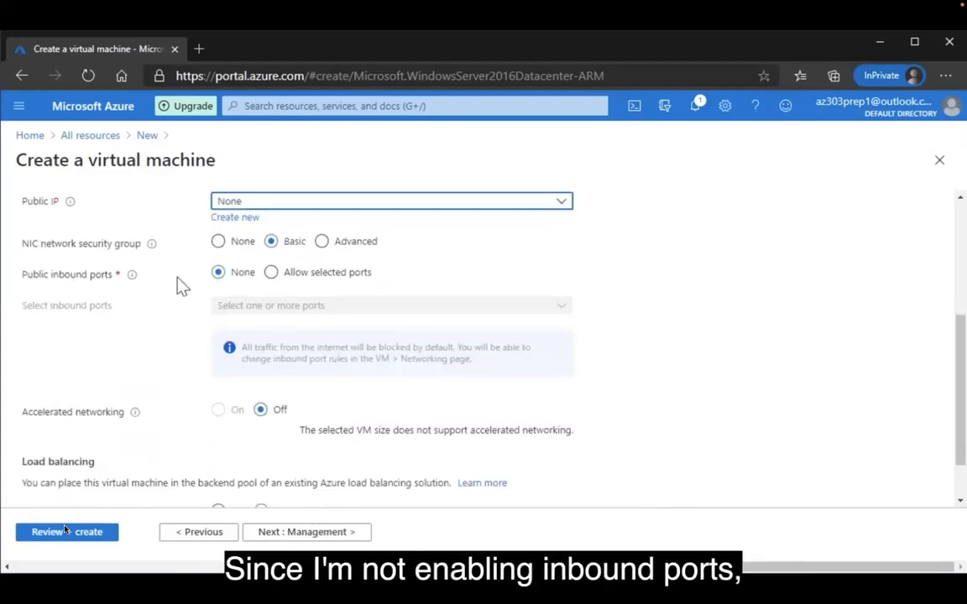
scroll(226, 292, up, 1)
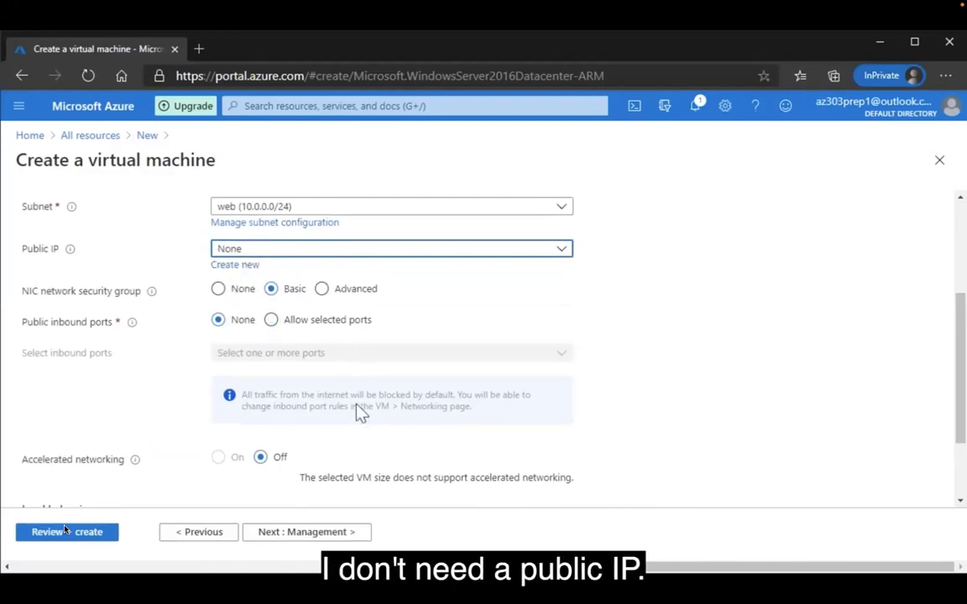
scroll(329, 362, down, 1)
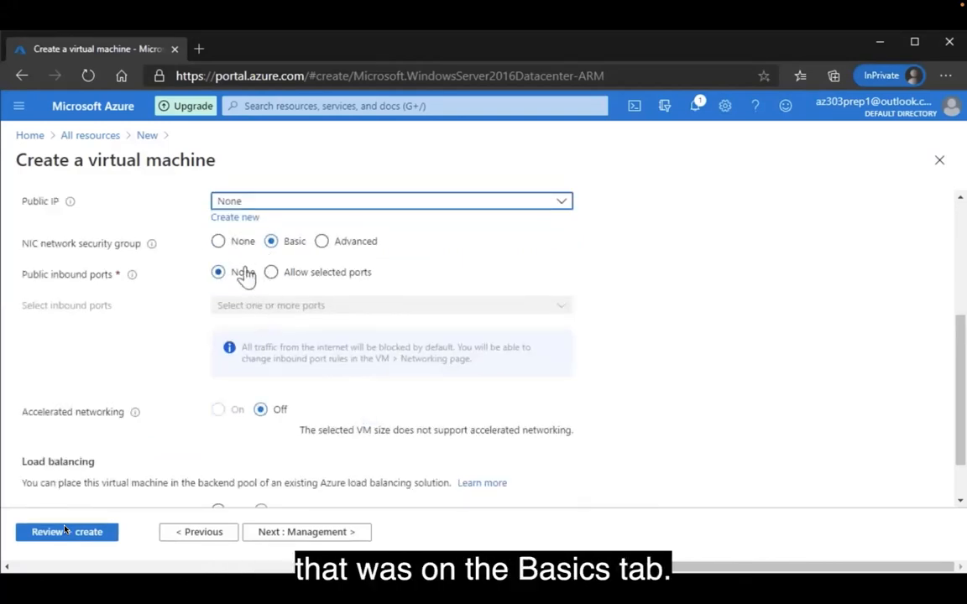
Proceed to the management settings, keeping no load balancing, the free basic Security Center plan and boot diagnostics with a managed storage account.
scroll(252, 345, down, 1)
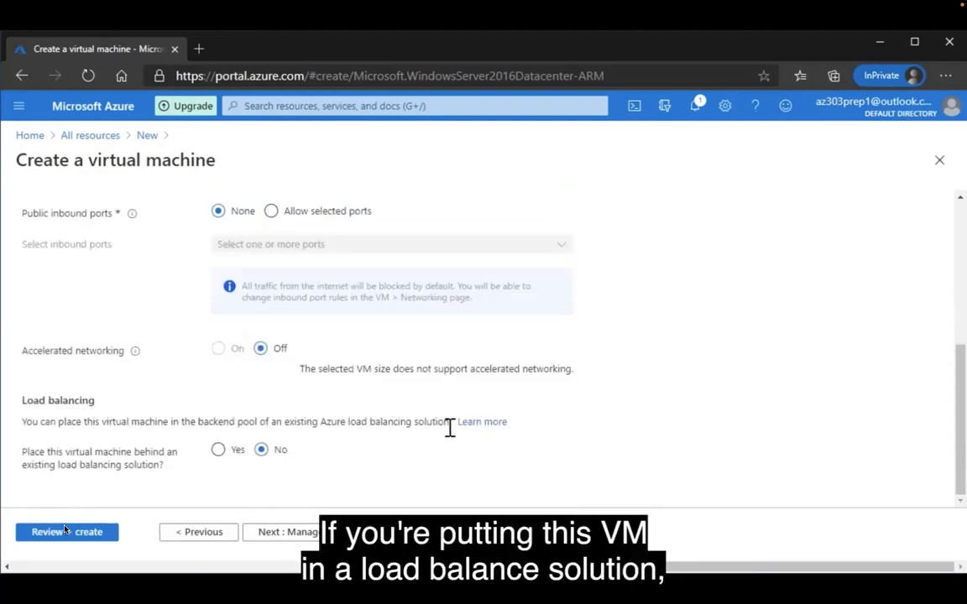
click(322, 532)
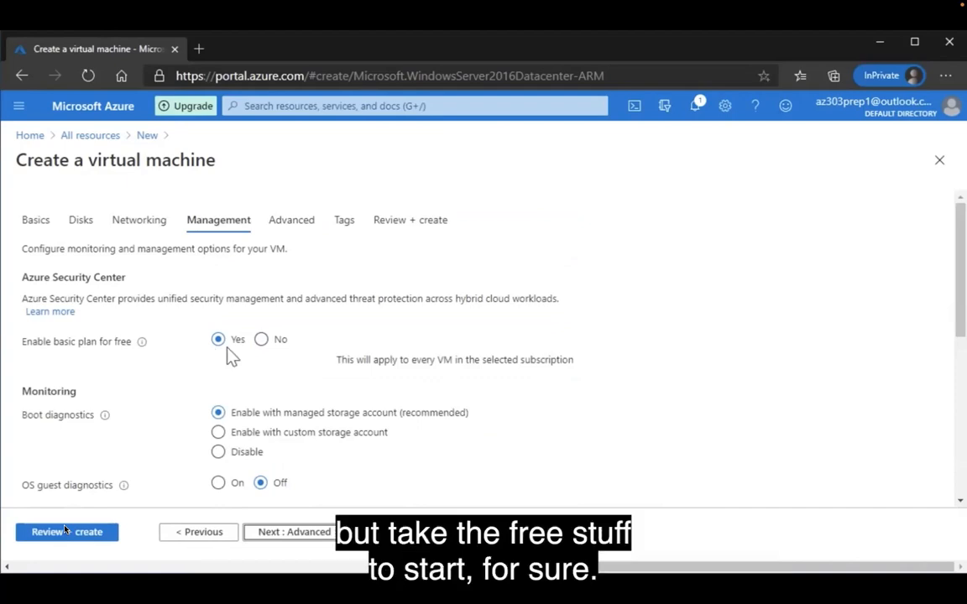
scroll(454, 349, down, 2)
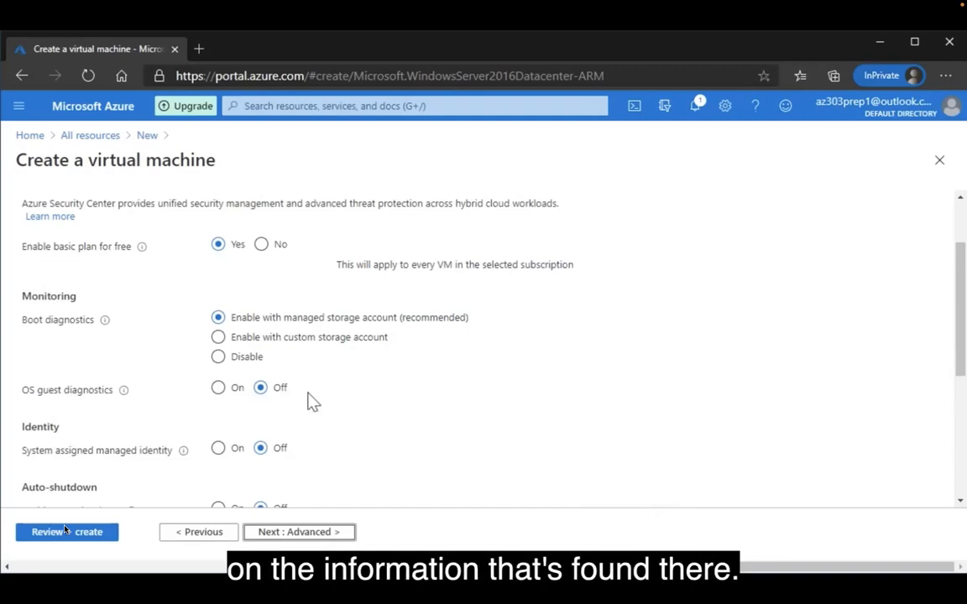
scroll(310, 401, down, 2)
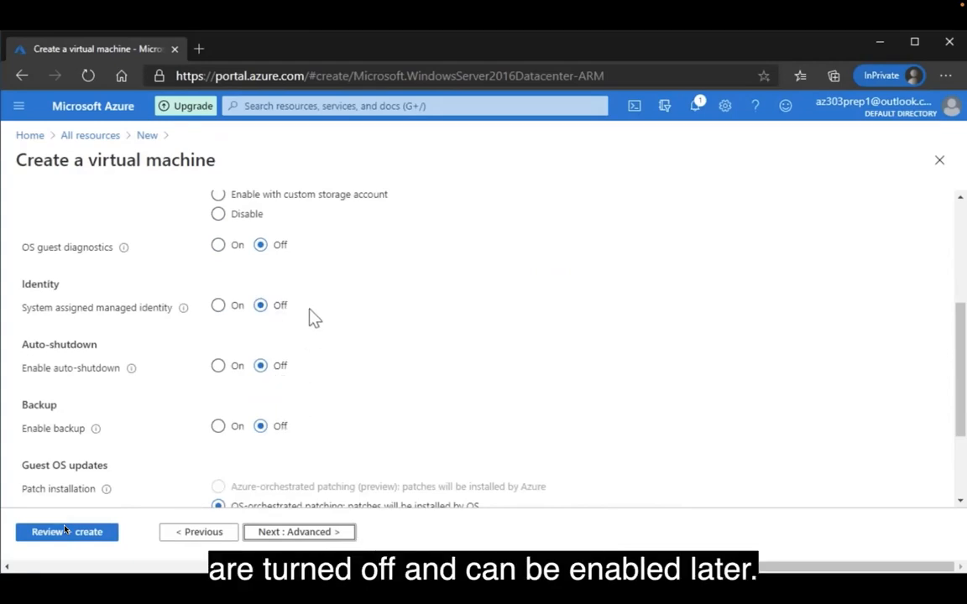
scroll(341, 330, up, 5)
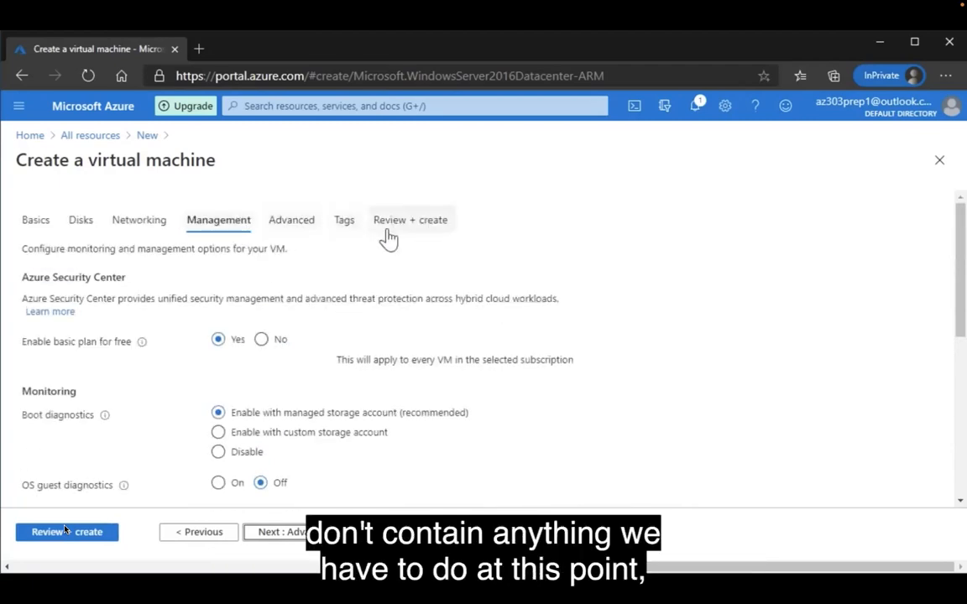
Validate and create the virtual machine with the chosen settings, and open the deployed vm1 resource.
click(67, 531)
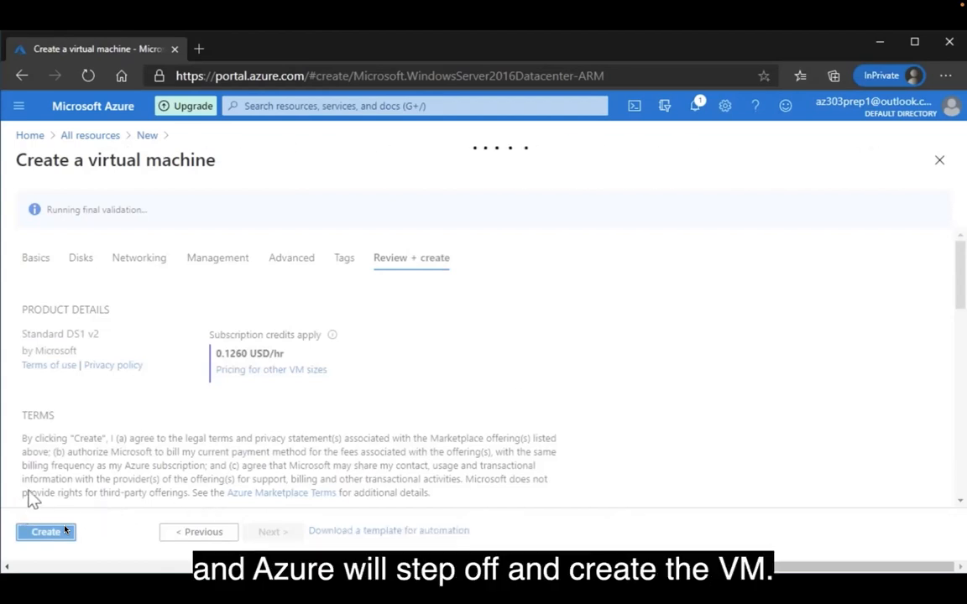
click(49, 535)
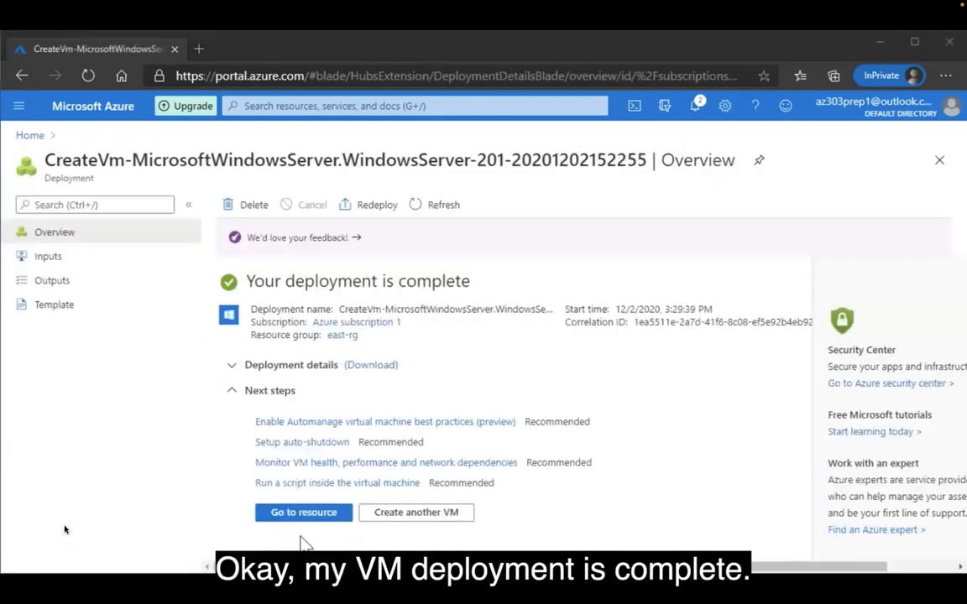
click(315, 514)
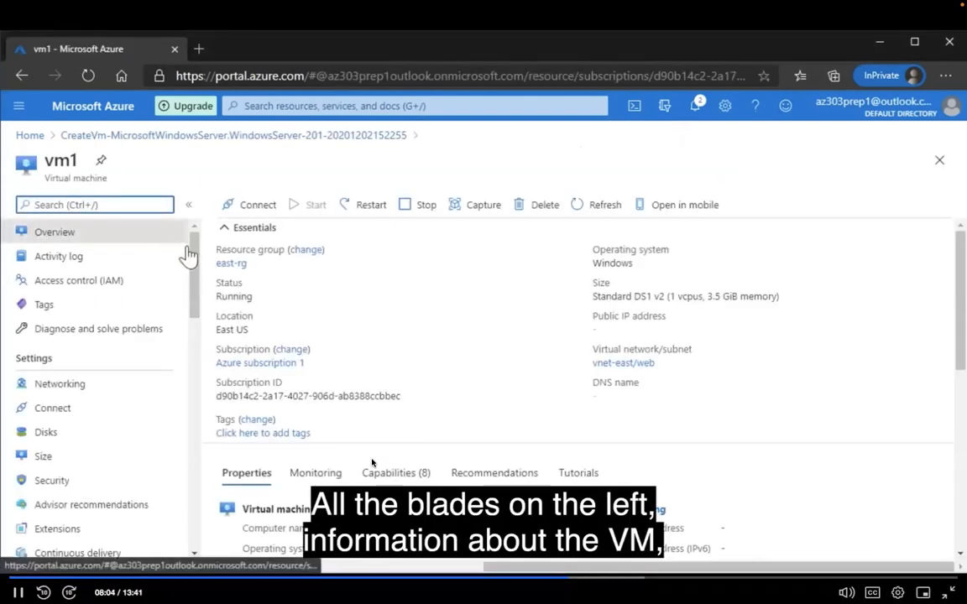
Examine vm1's networking and disk settings and look through its other configuration and operations options.
mouse_move(190, 256)
mouse_down()
mouse_move(196, 438)
mouse_move(205, 250)
mouse_up()
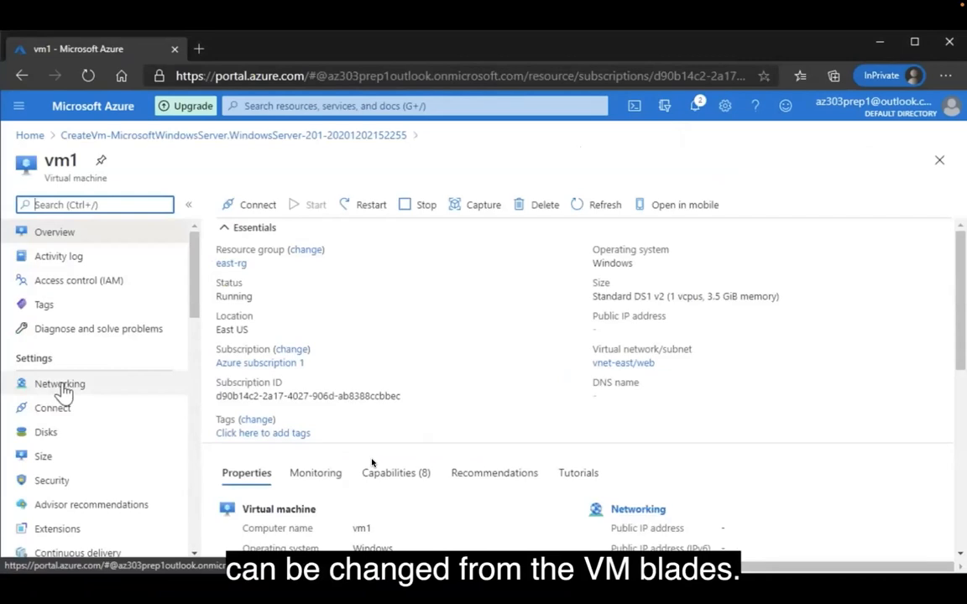
click(61, 386)
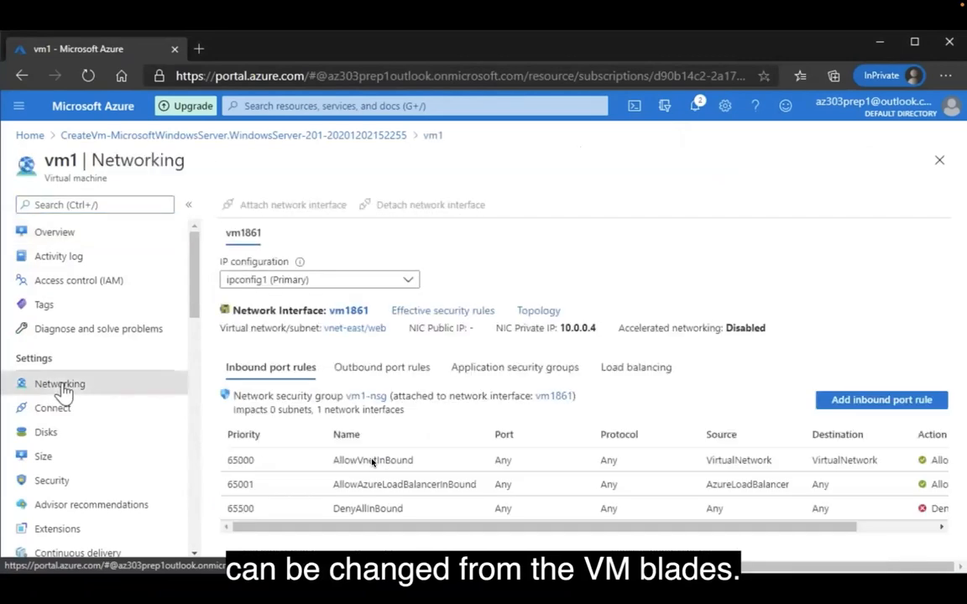
scroll(63, 391, down, 1)
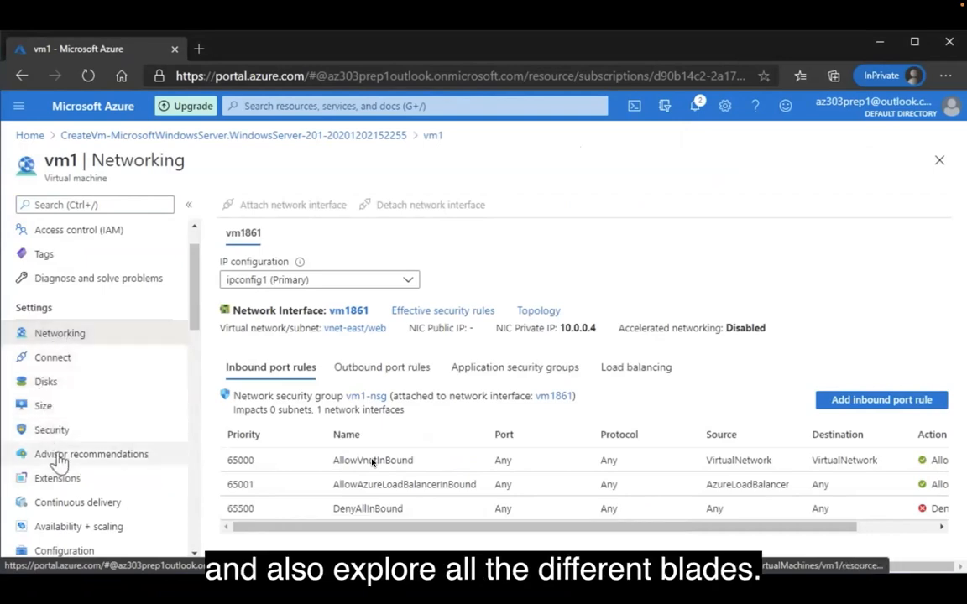
click(40, 386)
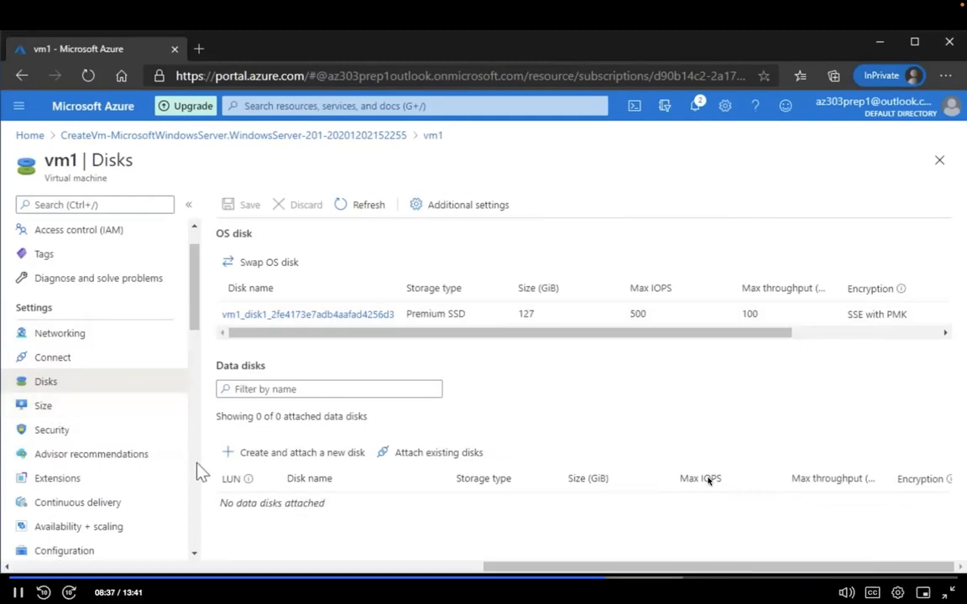
scroll(199, 471, down, 3)
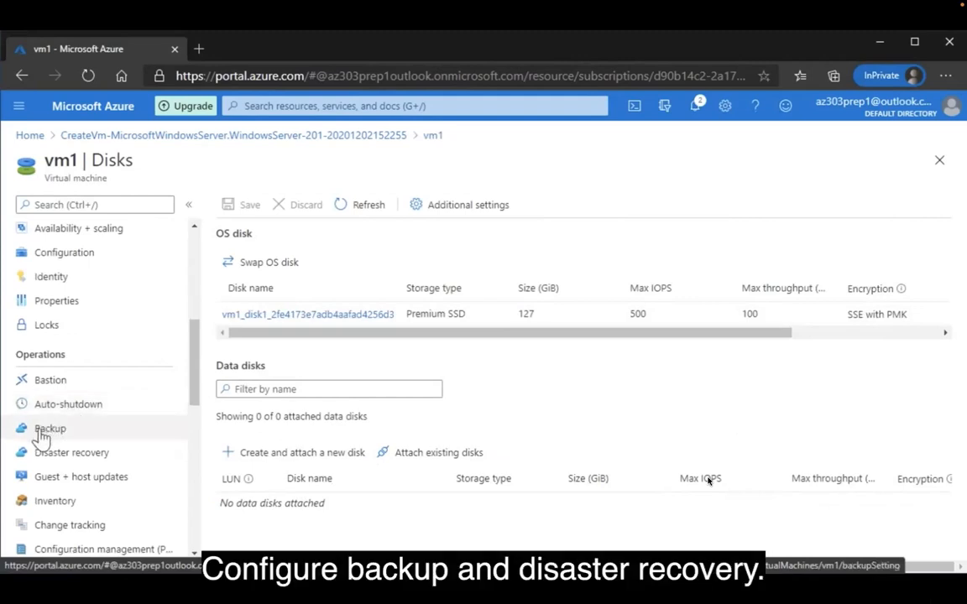
drag(199, 387, 206, 302)
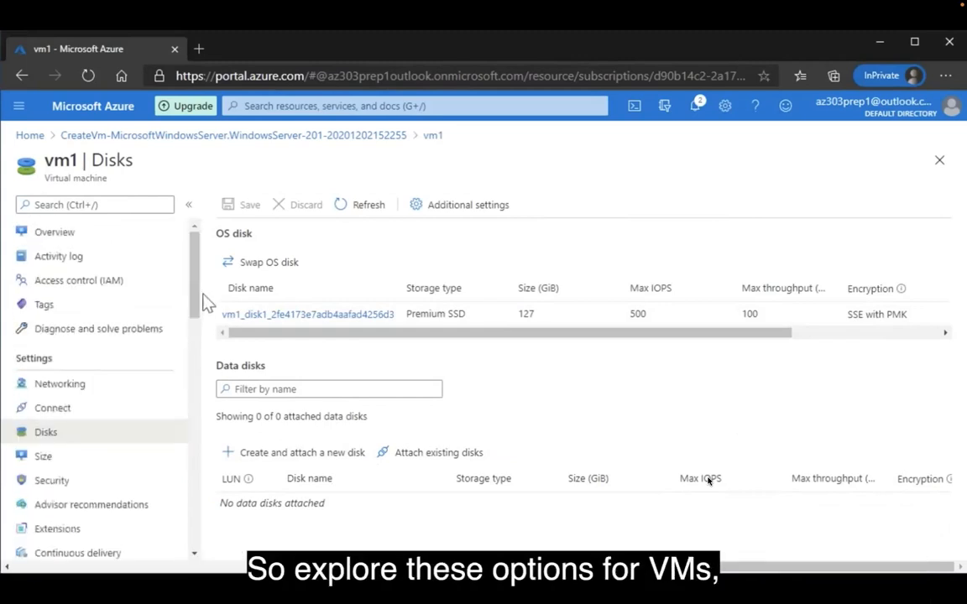